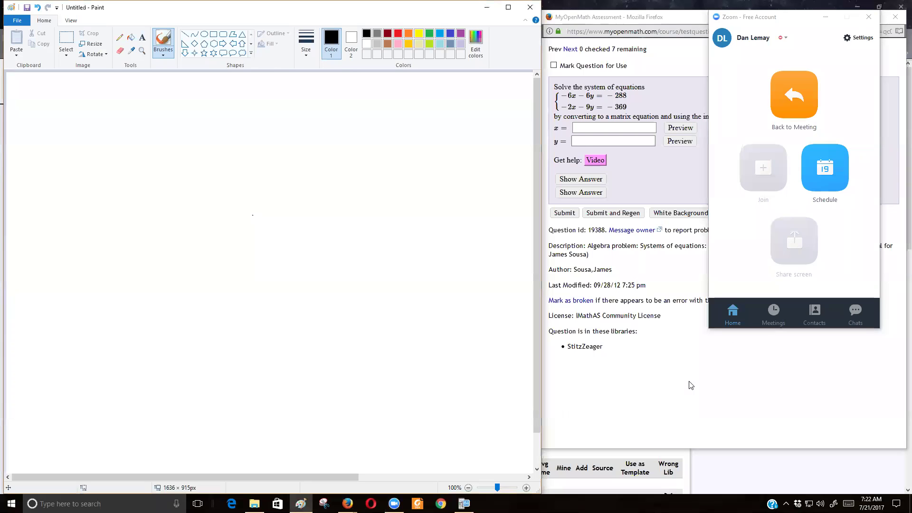
# View the MyOpenMath system-of-equations problem, then return to the Paint canvas to start writing −6
pyautogui.click(689, 383)
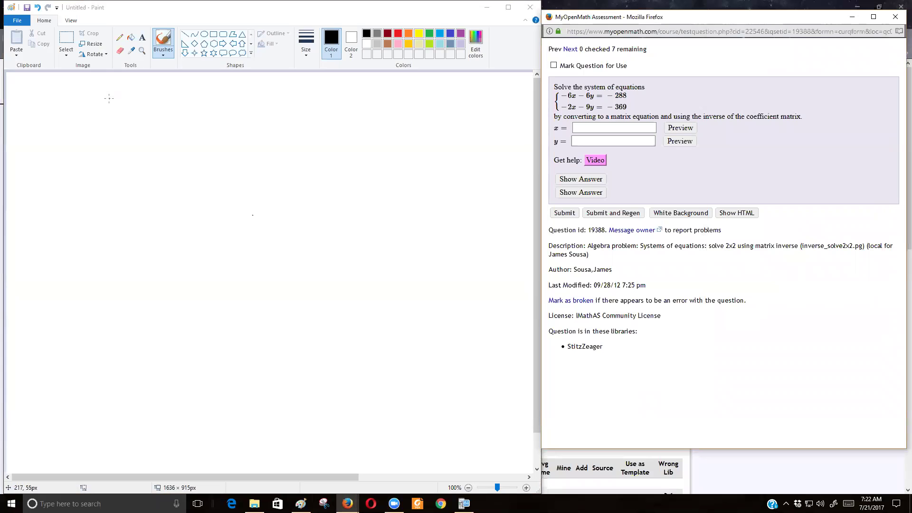
pyautogui.click(164, 46)
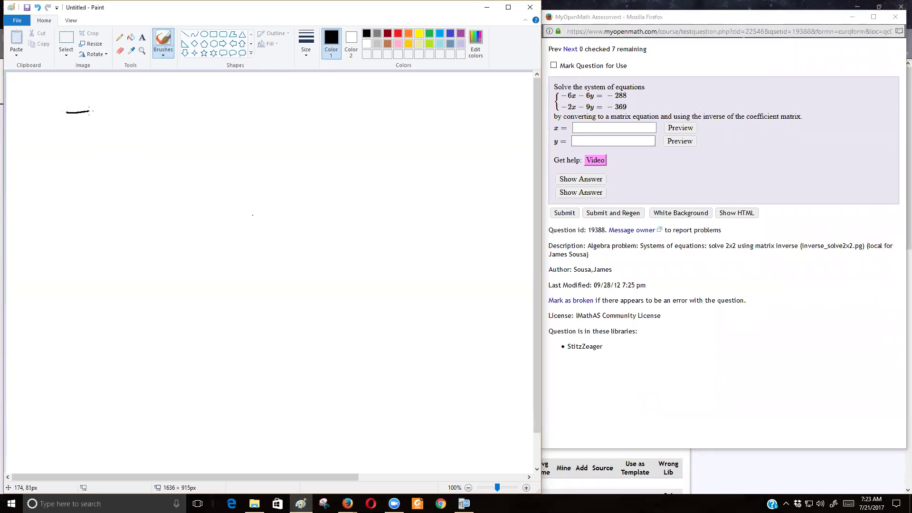
# Handwrite the coefficient matrix [−6 −6; −2 −9] with its brackets in Paint
pyautogui.moveTo(108, 93); pyautogui.dragTo(117, 122)
pyautogui.moveTo(189, 108); pyautogui.dragTo(201, 112)
pyautogui.moveTo(74, 159); pyautogui.dragTo(125, 164)
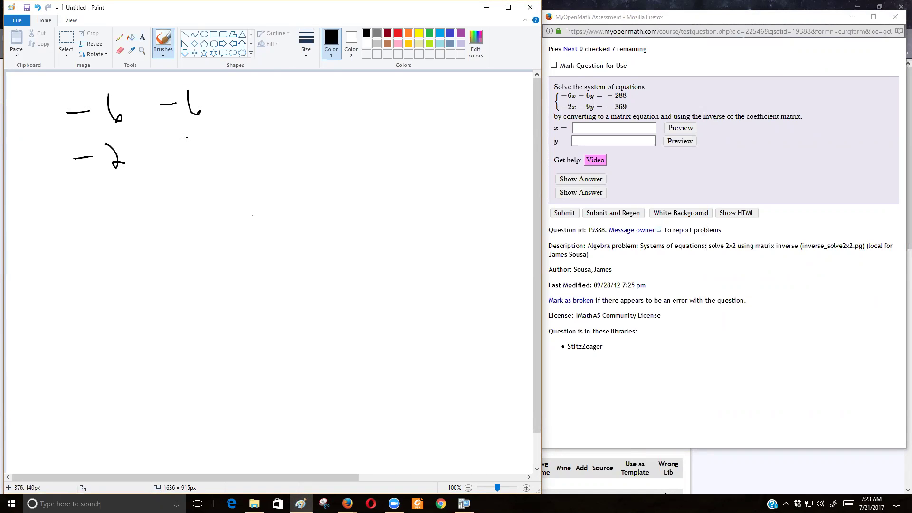
pyautogui.moveTo(203, 134); pyautogui.dragTo(208, 163)
pyautogui.moveTo(214, 92)
pyautogui.mouseDown()
pyautogui.moveTo(235, 171)
pyautogui.moveTo(222, 175)
pyautogui.mouseUp()
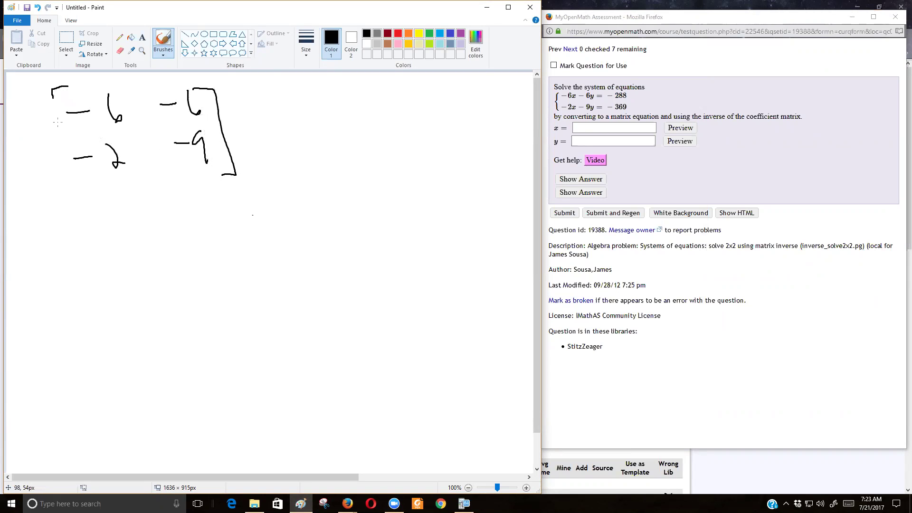
pyautogui.moveTo(52, 98); pyautogui.dragTo(74, 187)
# Write the bracketed variable column [x; y] beside the coefficient matrix
pyautogui.moveTo(291, 145); pyautogui.dragTo(307, 156)
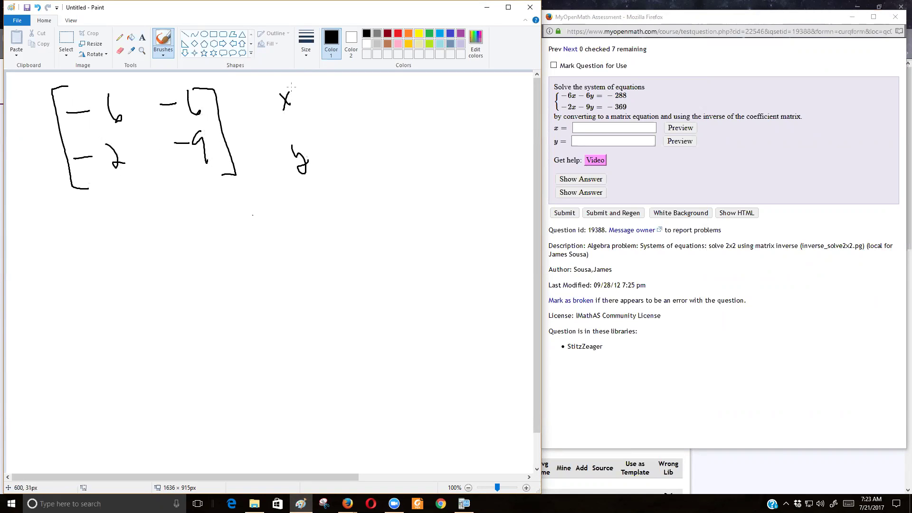
pyautogui.moveTo(292, 87)
pyautogui.mouseDown()
pyautogui.moveTo(311, 94)
pyautogui.moveTo(321, 181)
pyautogui.mouseUp()
pyautogui.moveTo(264, 89); pyautogui.dragTo(281, 189)
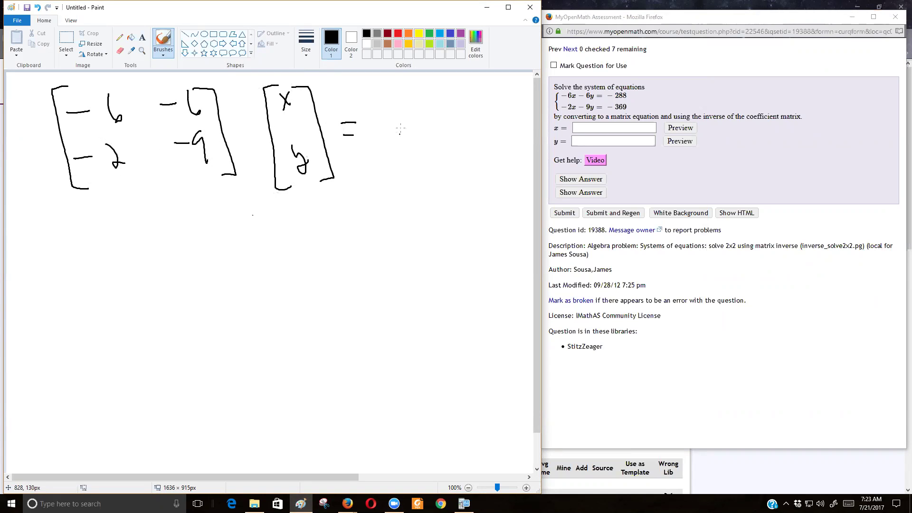
# Write the bracketed constants column [−288; −369], then bring up TI-SmartView CE
pyautogui.moveTo(421, 98)
pyautogui.mouseDown()
pyautogui.moveTo(419, 112)
pyautogui.moveTo(458, 101)
pyautogui.mouseUp()
pyautogui.moveTo(413, 147)
pyautogui.mouseDown()
pyautogui.moveTo(417, 163)
pyautogui.moveTo(433, 164)
pyautogui.mouseUp()
pyautogui.moveTo(453, 151); pyautogui.dragTo(451, 170)
pyautogui.moveTo(469, 86); pyautogui.dragTo(454, 180)
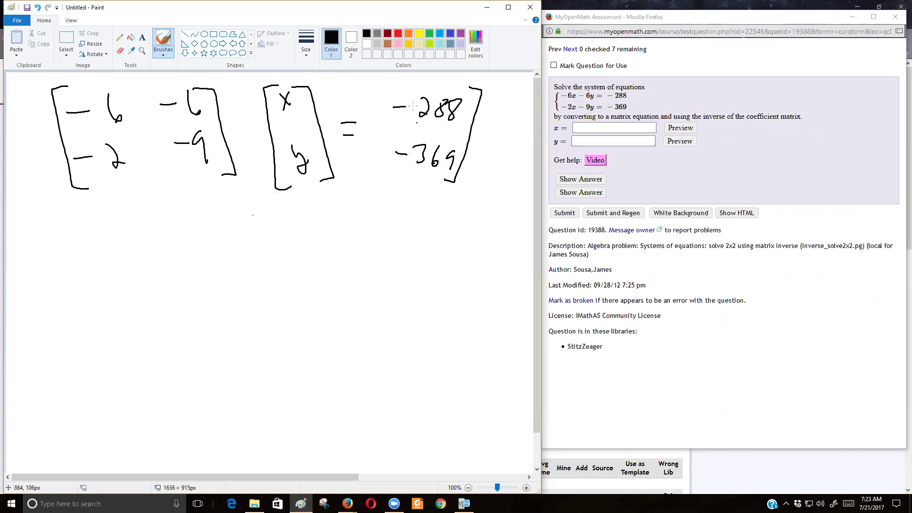
pyautogui.moveTo(409, 93)
pyautogui.mouseDown()
pyautogui.moveTo(383, 88)
pyautogui.moveTo(366, 173)
pyautogui.moveTo(386, 179)
pyautogui.mouseUp()
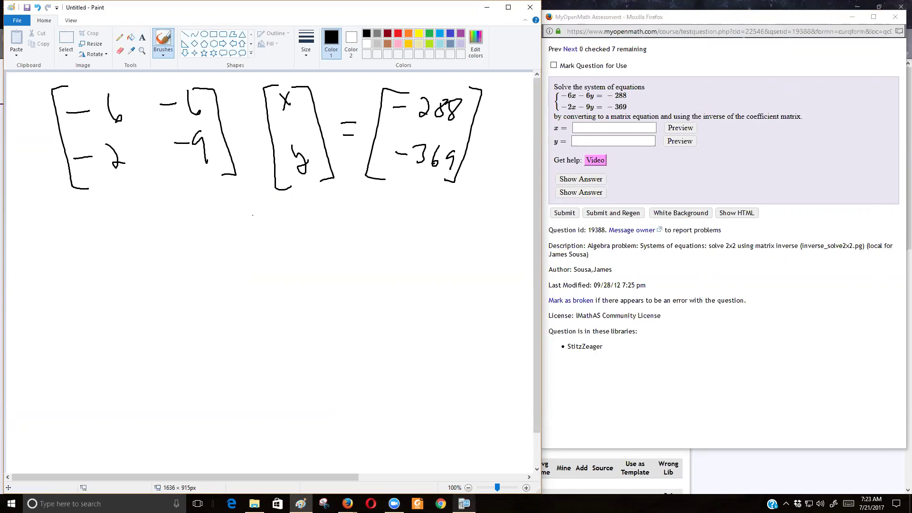
pyautogui.click(465, 504)
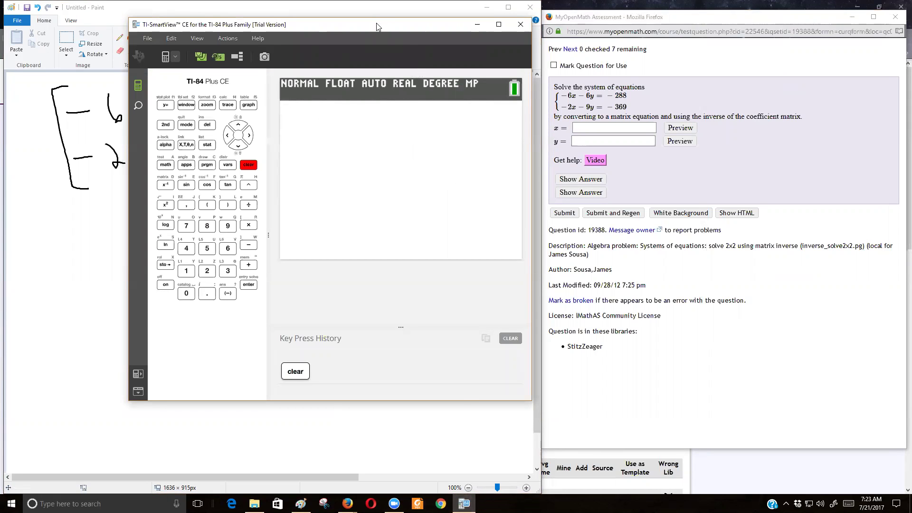
# Move the calculator aside and open matrix [A] in the editor with dimensions 2×2
pyautogui.moveTo(376, 23); pyautogui.dragTo(734, 52)
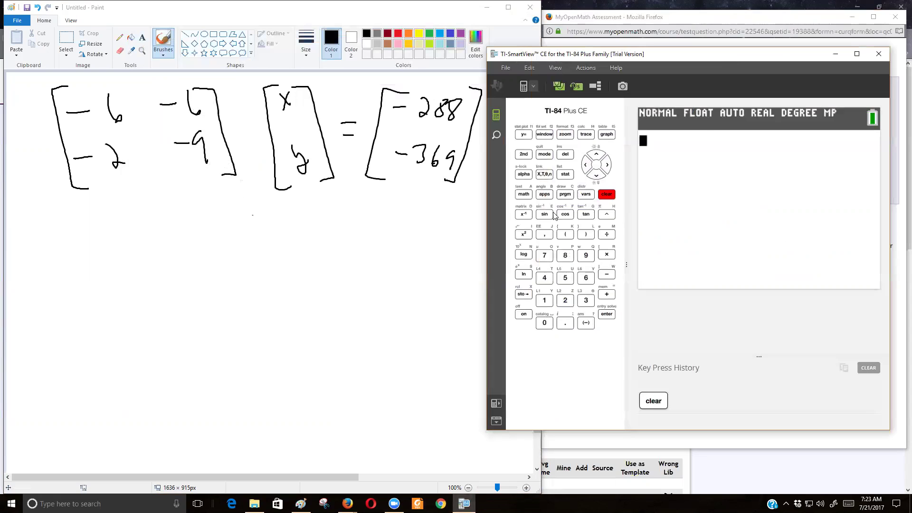
pyautogui.click(523, 154)
pyautogui.click(524, 215)
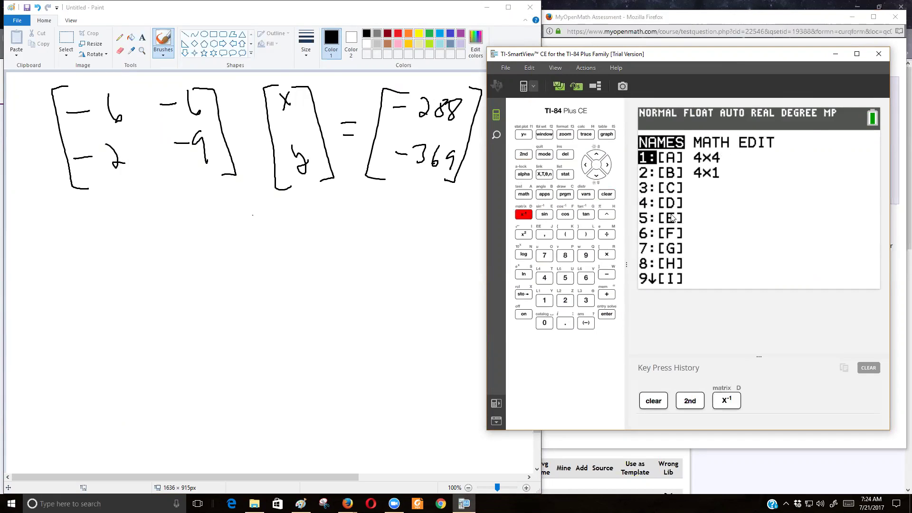
pyautogui.click(587, 165)
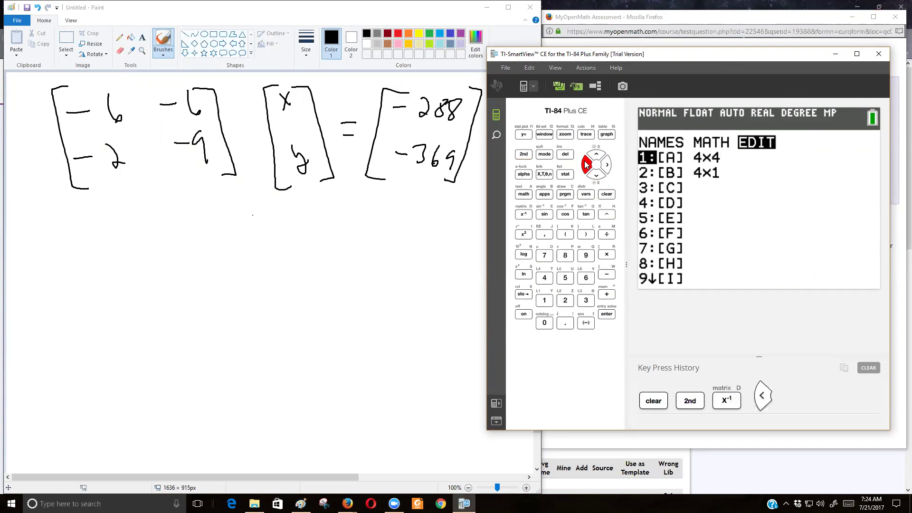
pyautogui.click(607, 314)
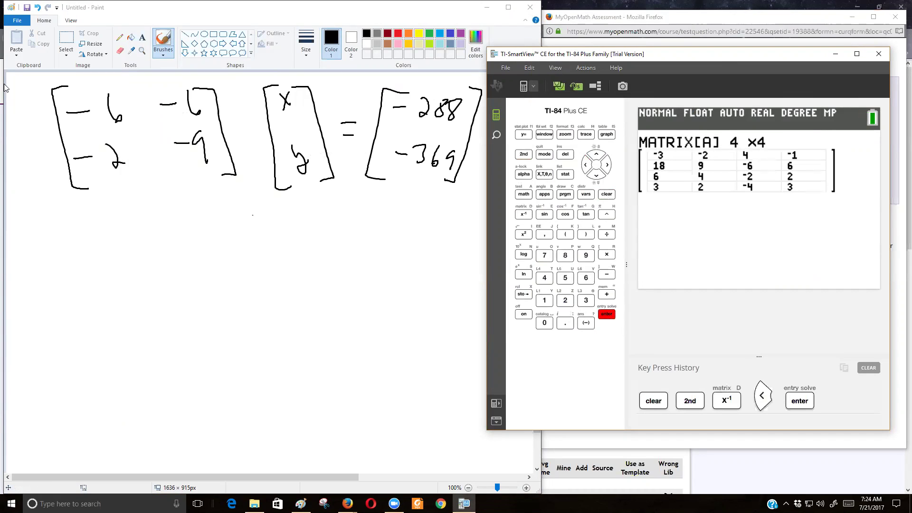
pyautogui.click(565, 301)
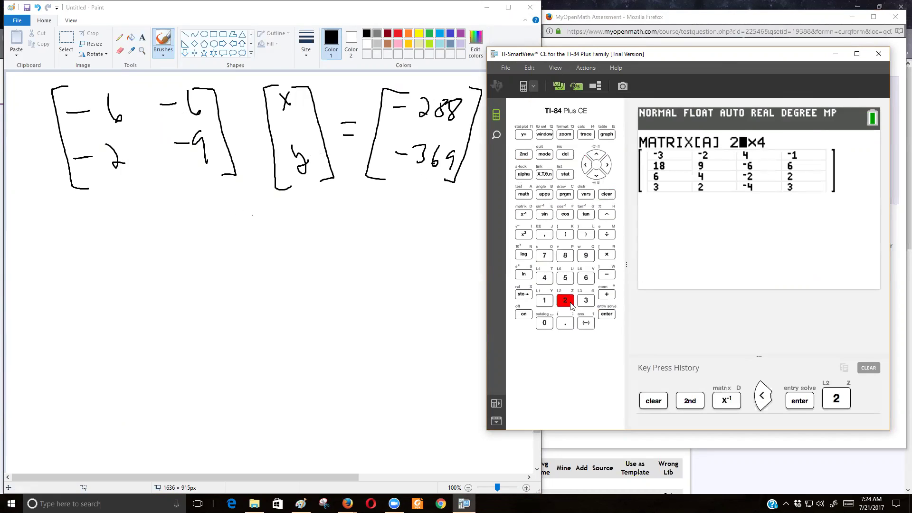
pyautogui.click(602, 315)
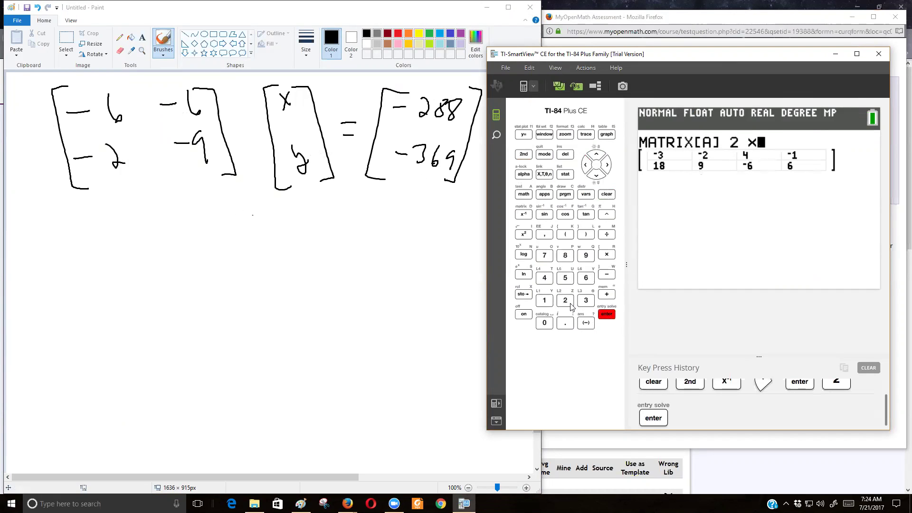
pyautogui.press('2')
pyautogui.click(603, 316)
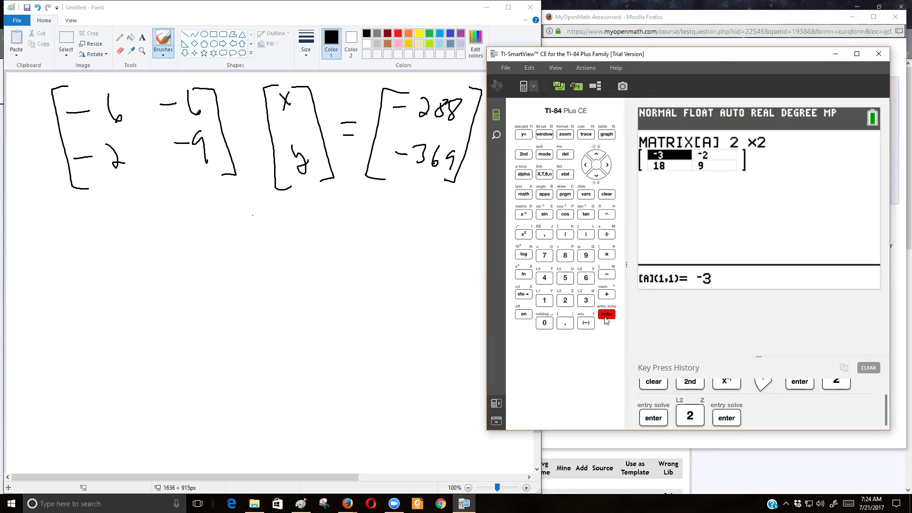
# Fill matrix [A] with entries −6, −6, −2, −9
pyautogui.click(586, 323)
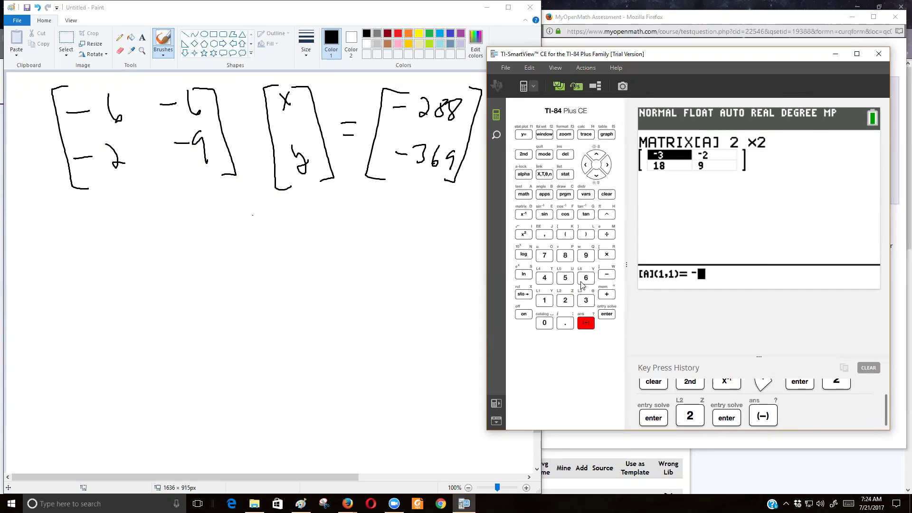
pyautogui.click(586, 278)
pyautogui.click(602, 315)
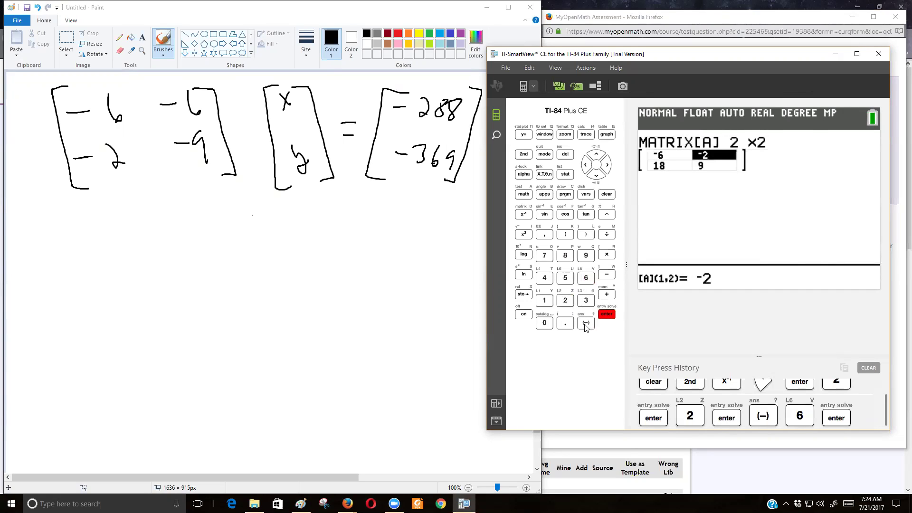
pyautogui.click(586, 324)
pyautogui.click(587, 279)
pyautogui.click(604, 316)
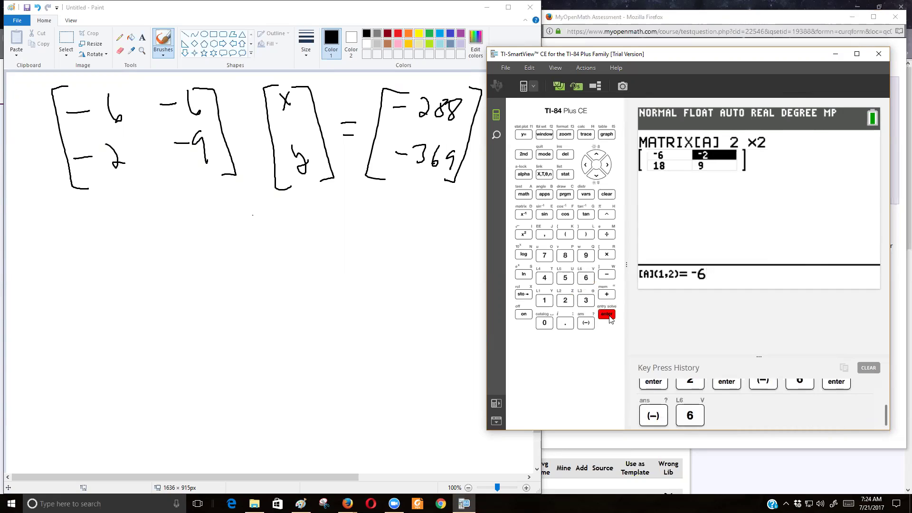
pyautogui.click(586, 324)
pyautogui.click(572, 306)
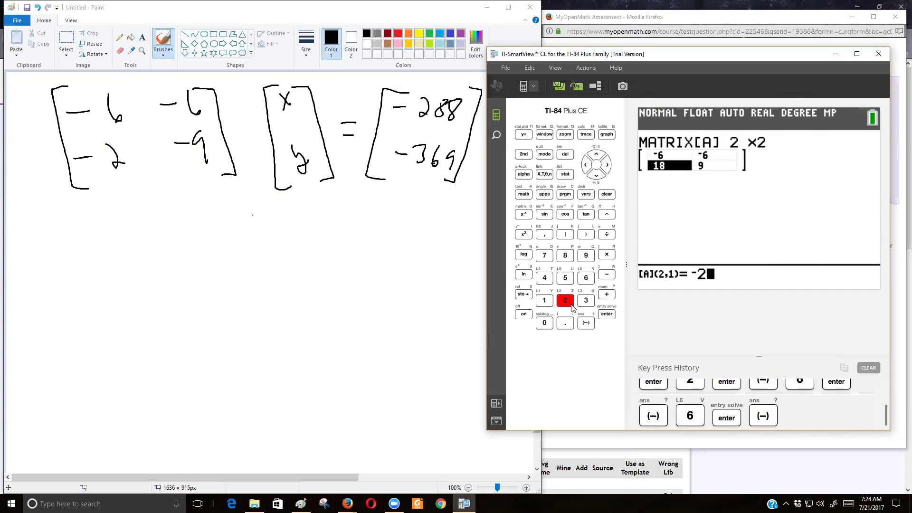
pyautogui.click(606, 314)
pyautogui.click(587, 325)
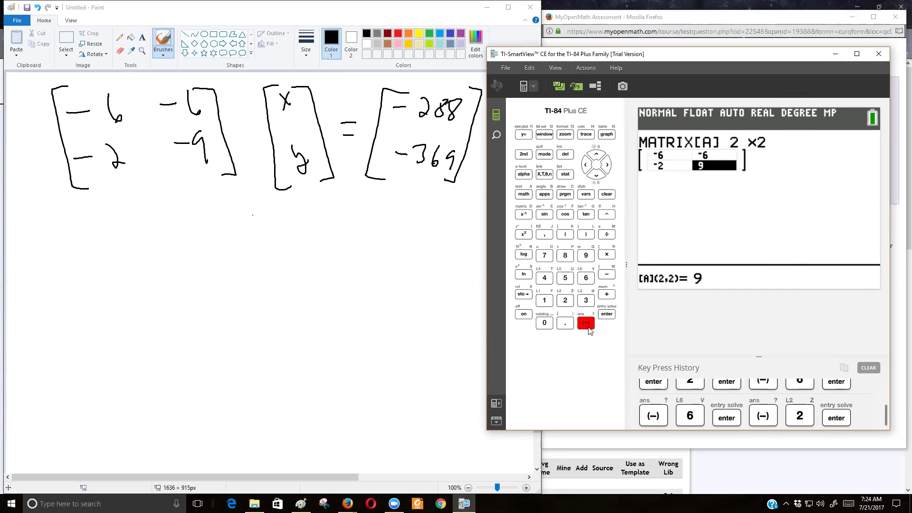
pyautogui.click(586, 257)
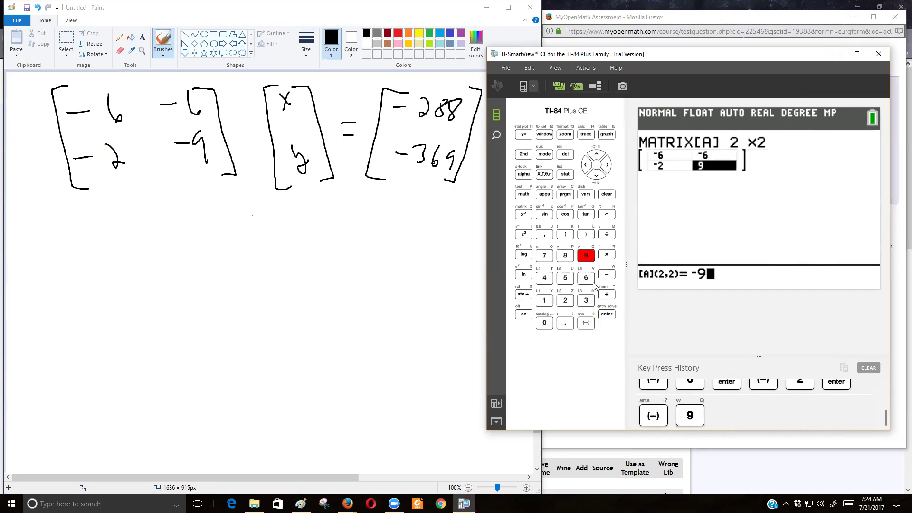
pyautogui.click(607, 314)
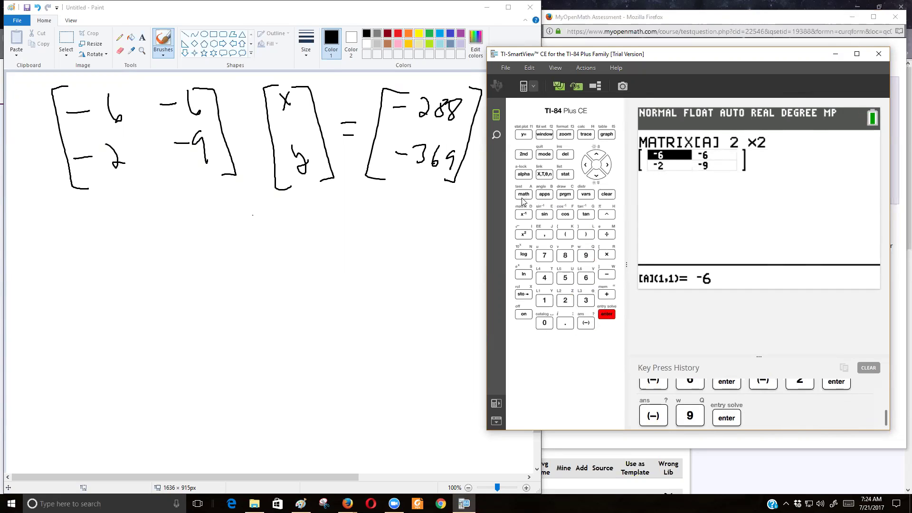
# Return to the home screen, then open matrix [B] in the editor as 2×1
pyautogui.click(523, 154)
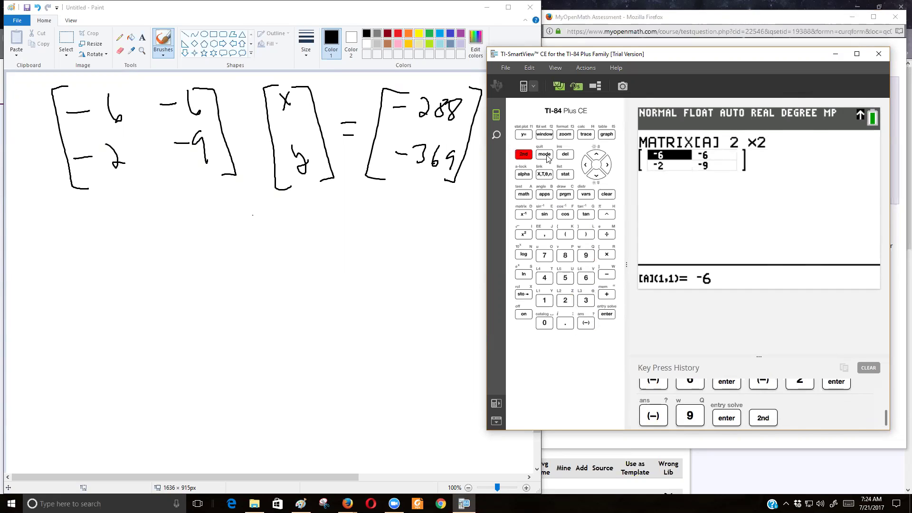
pyautogui.click(542, 155)
pyautogui.click(524, 156)
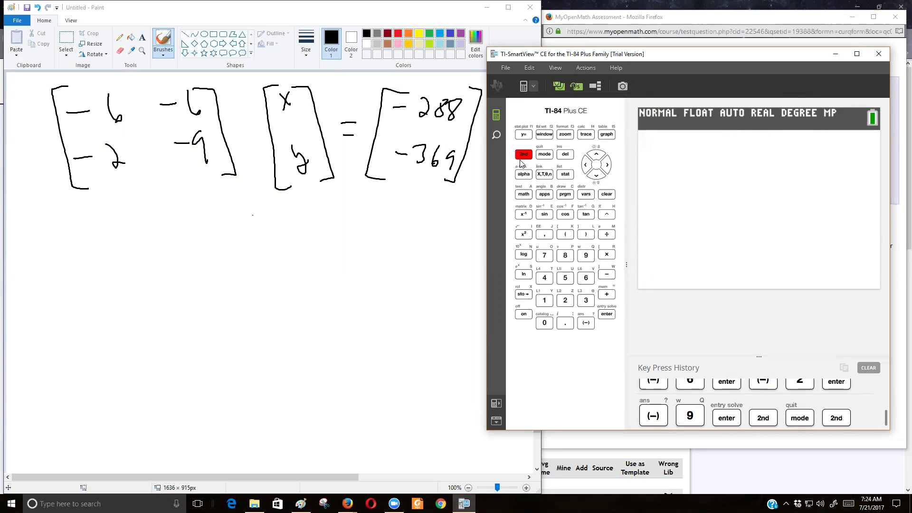
pyautogui.click(522, 214)
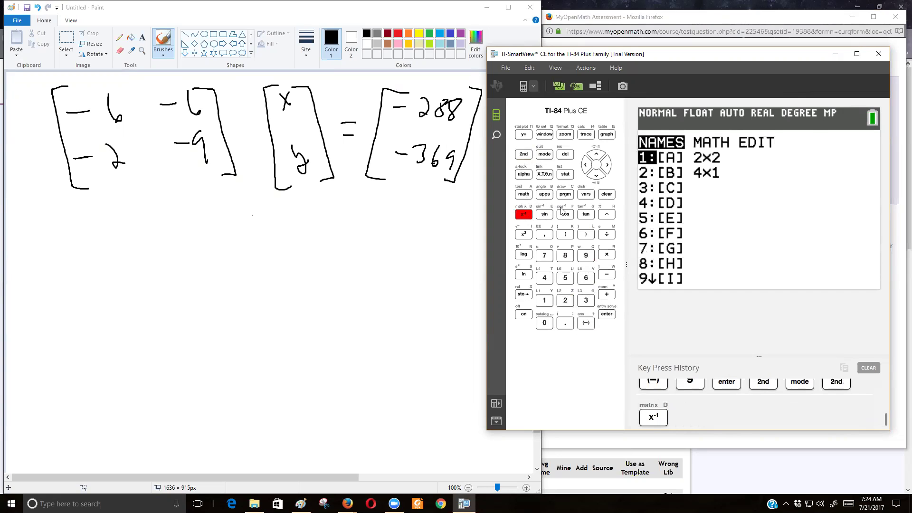
pyautogui.click(587, 166)
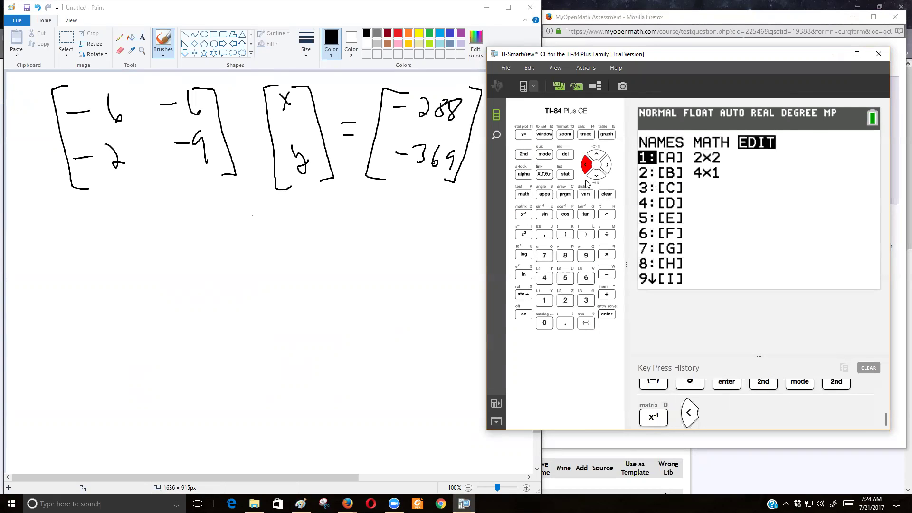
pyautogui.click(566, 300)
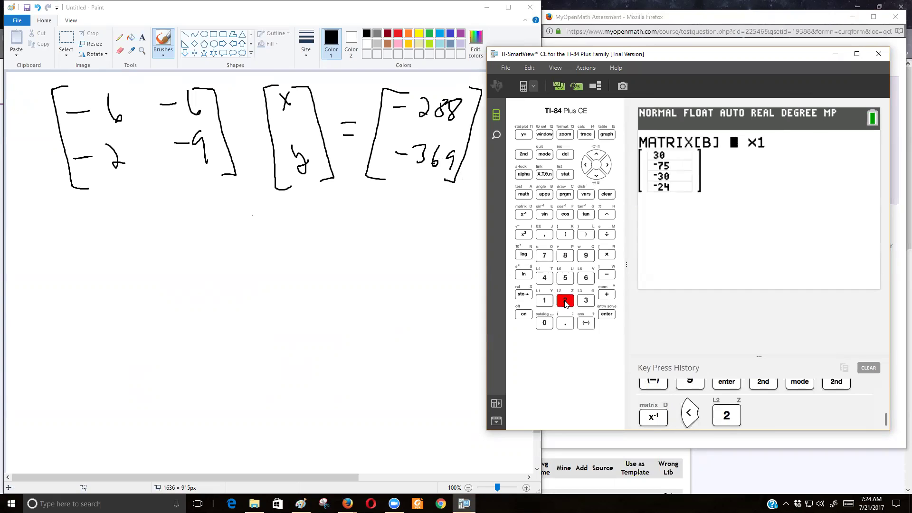
pyautogui.click(566, 301)
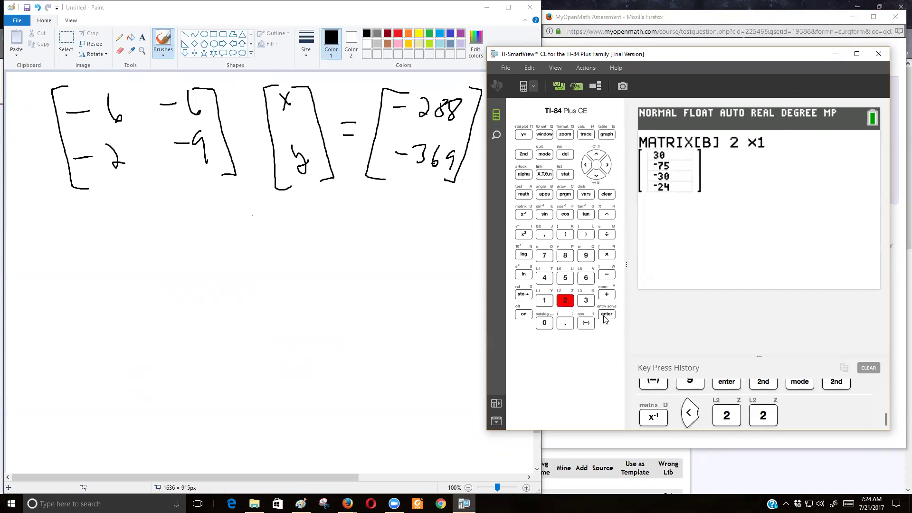
pyautogui.click(607, 314)
pyautogui.click(545, 301)
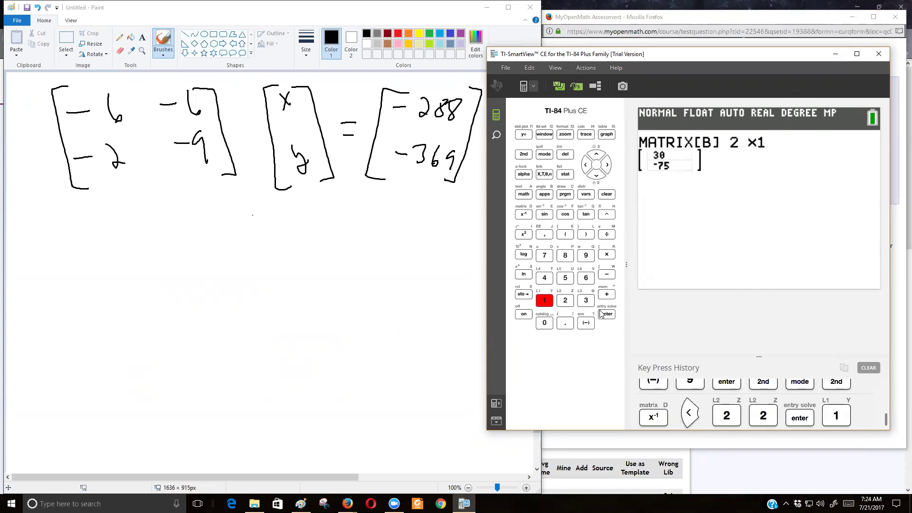
pyautogui.click(607, 314)
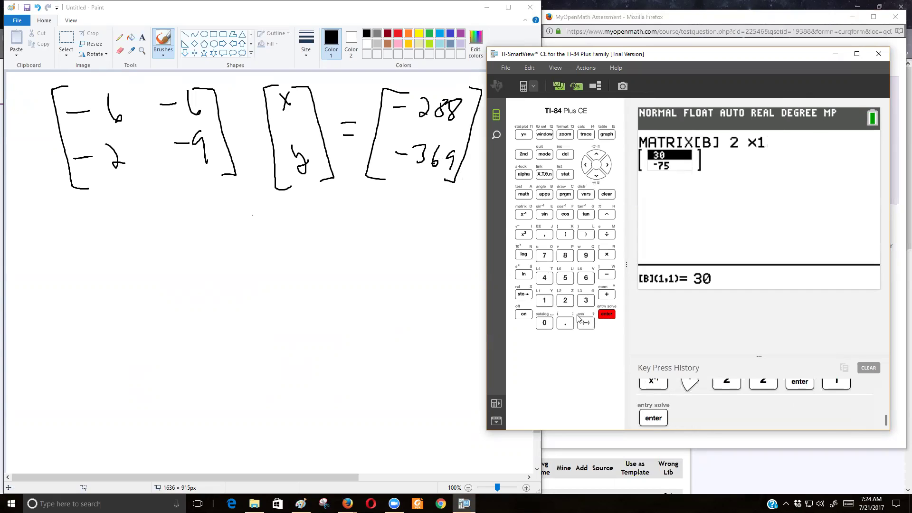
# Enter −288 and −369 into matrix [B] and go back to the home screen
pyautogui.click(585, 322)
pyautogui.click(566, 301)
pyautogui.click(564, 256)
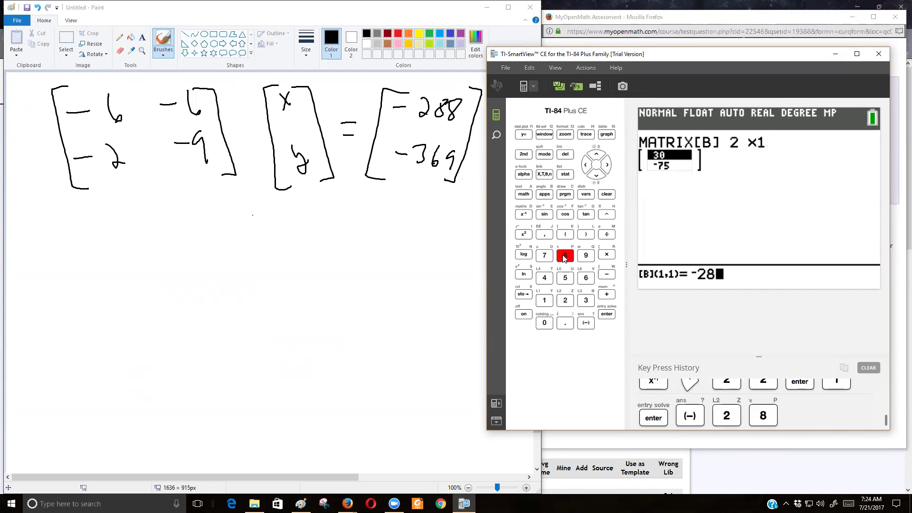
pyautogui.click(564, 256)
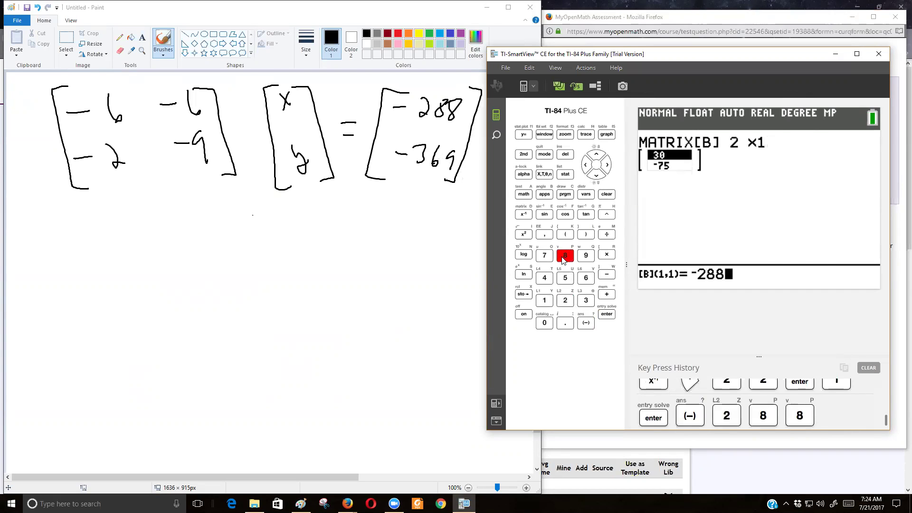
pyautogui.click(608, 315)
pyautogui.click(586, 323)
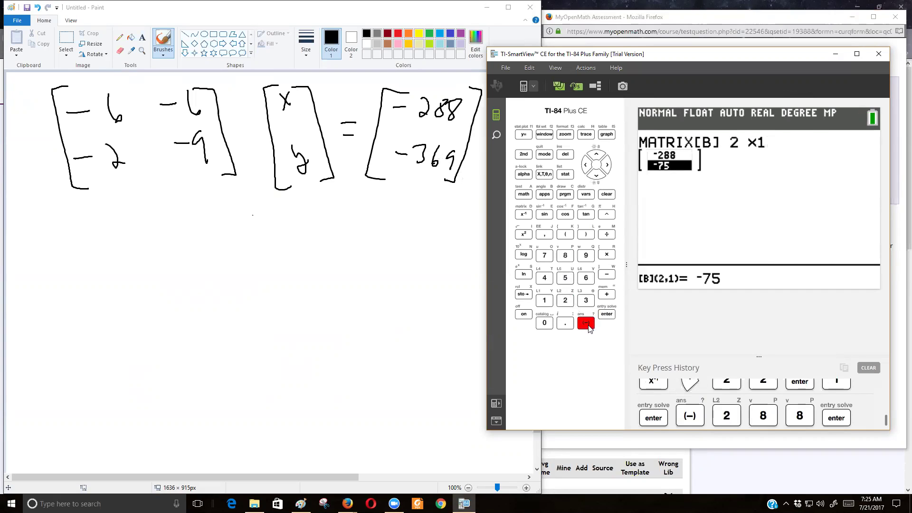
pyautogui.click(586, 300)
pyautogui.click(586, 279)
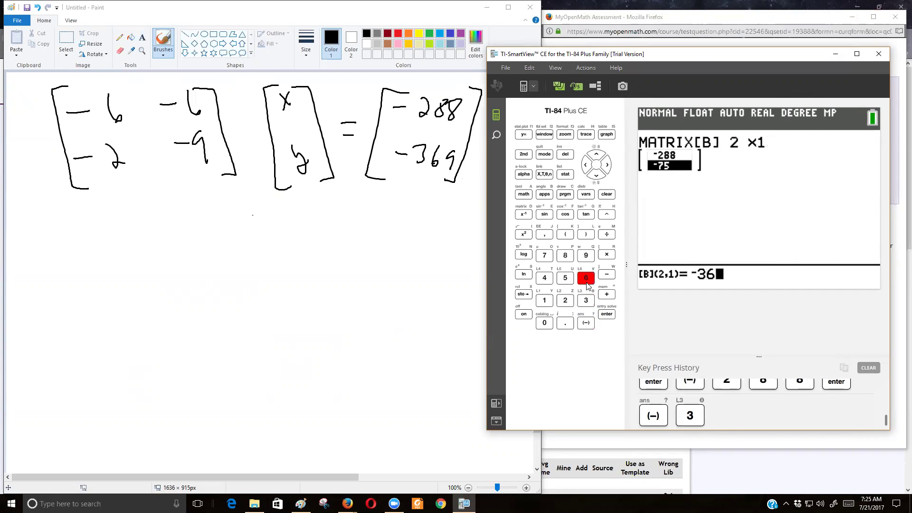
pyautogui.click(585, 256)
pyautogui.click(605, 316)
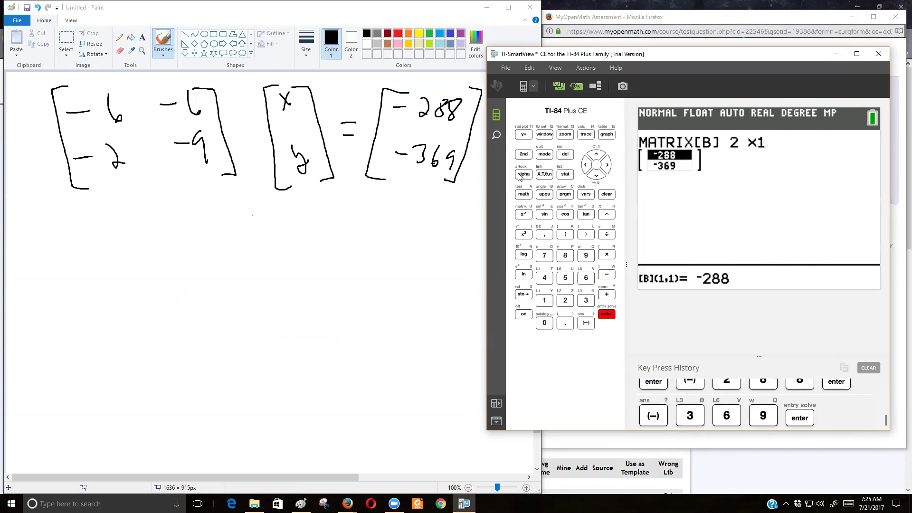
pyautogui.click(524, 154)
pyautogui.click(545, 157)
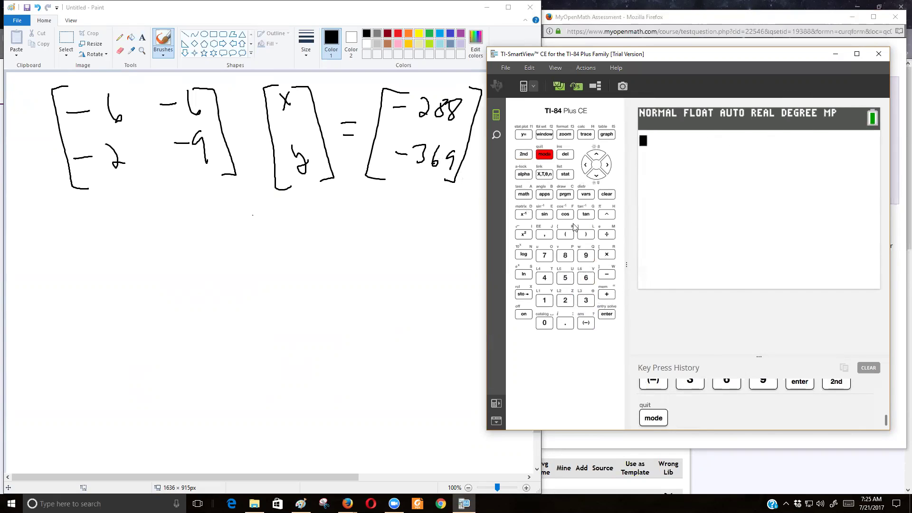
# Evaluate [A]⁻¹[B] on the home screen, giving the solution column [9; 39]
pyautogui.click(523, 154)
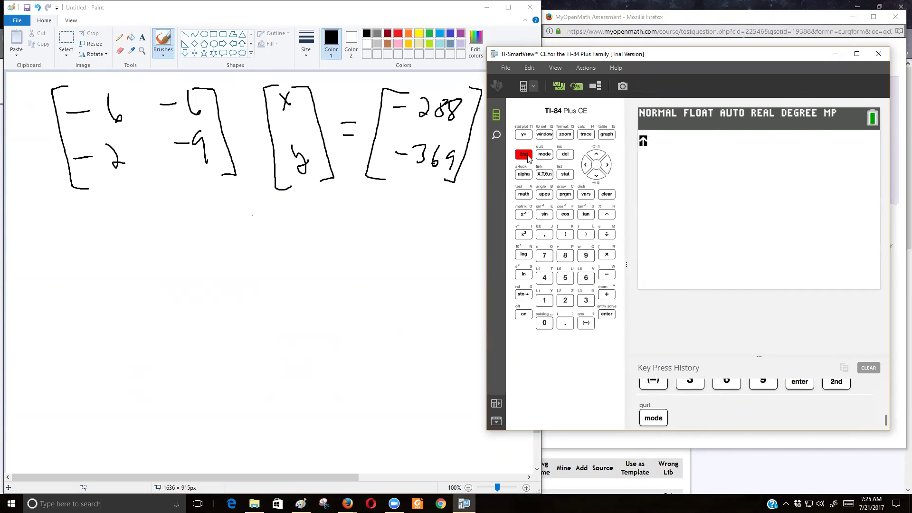
pyautogui.click(523, 215)
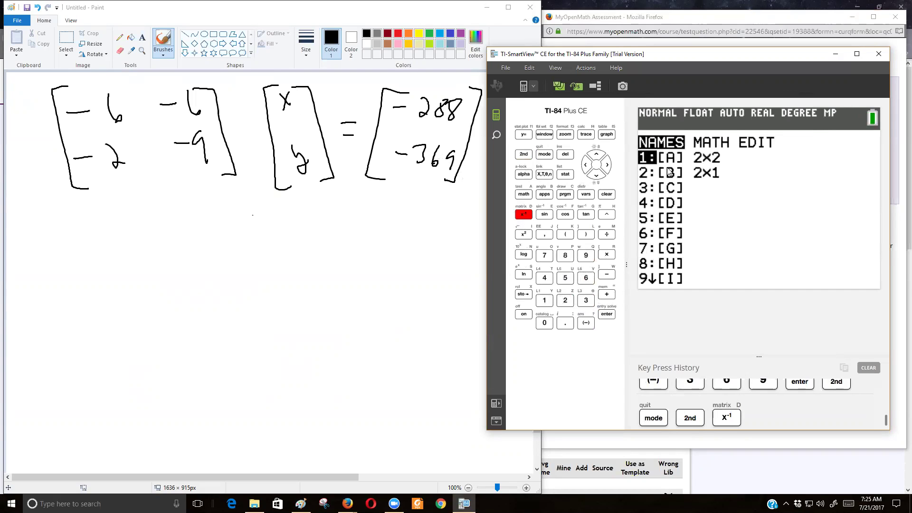
pyautogui.click(545, 302)
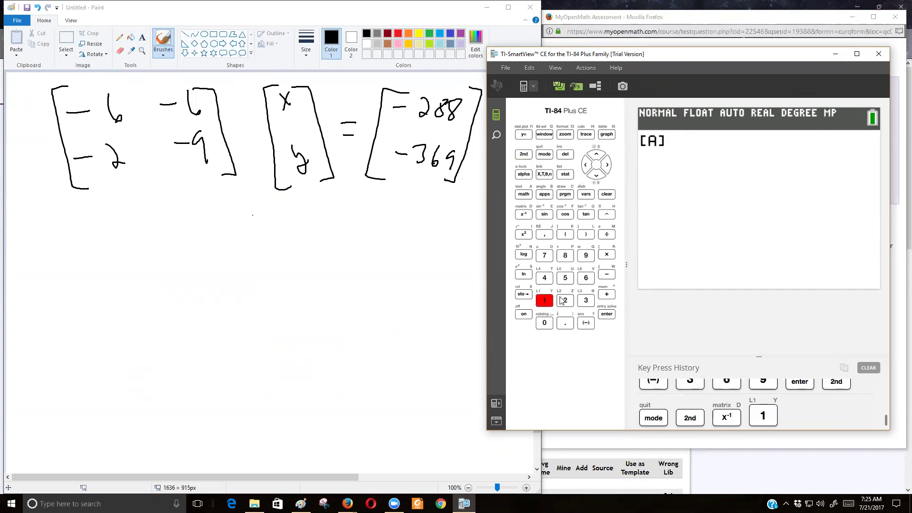
pyautogui.click(523, 216)
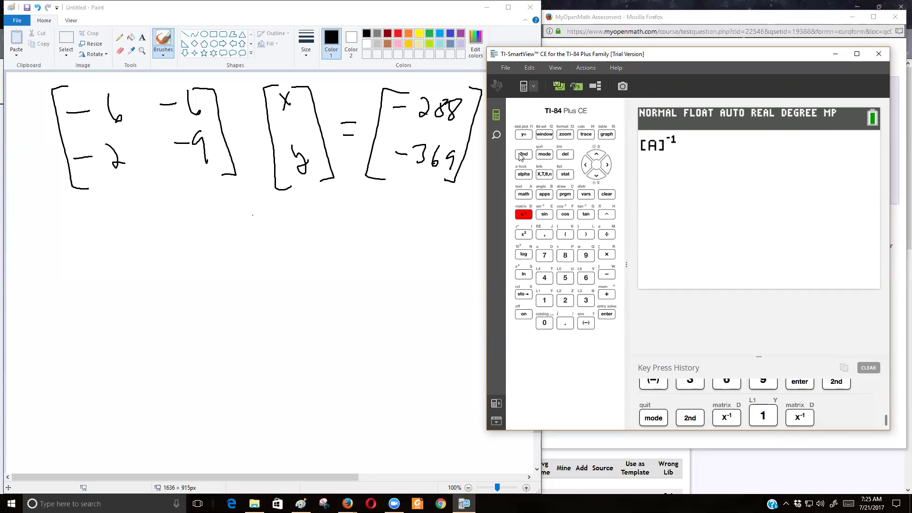
pyautogui.press('shift')
pyautogui.click(523, 215)
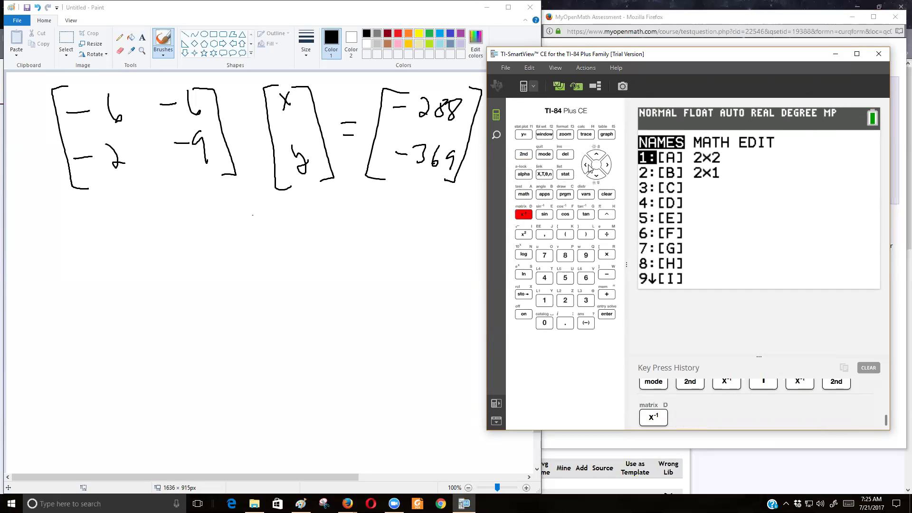
pyautogui.click(566, 301)
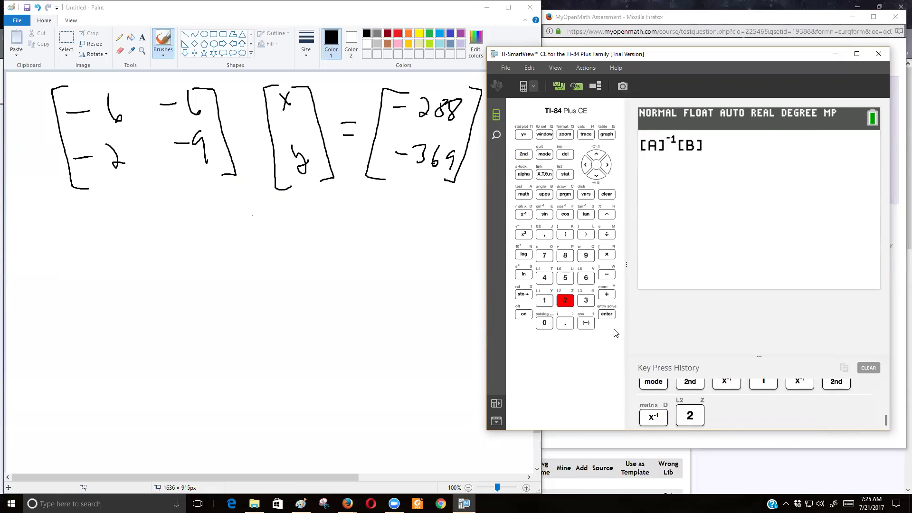
pyautogui.click(605, 315)
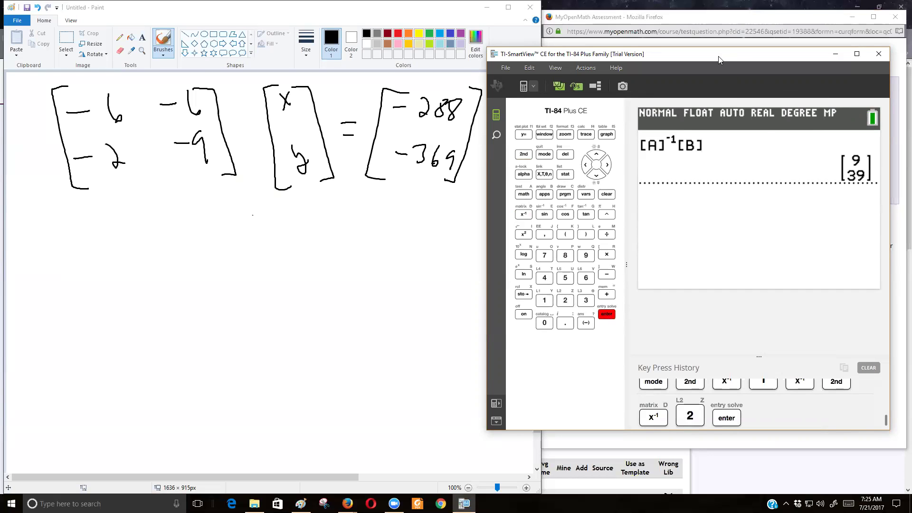
# Enter x = 9 and y = 39 in the MyOpenMath answer boxes and submit
pyautogui.moveTo(719, 59); pyautogui.dragTo(333, 32)
pyautogui.click(593, 128)
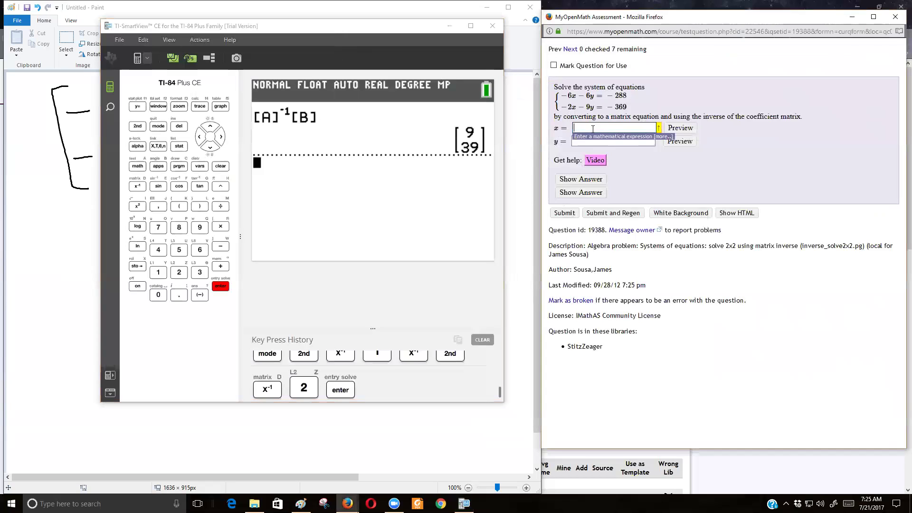
pyautogui.write('9')
pyautogui.click(633, 141)
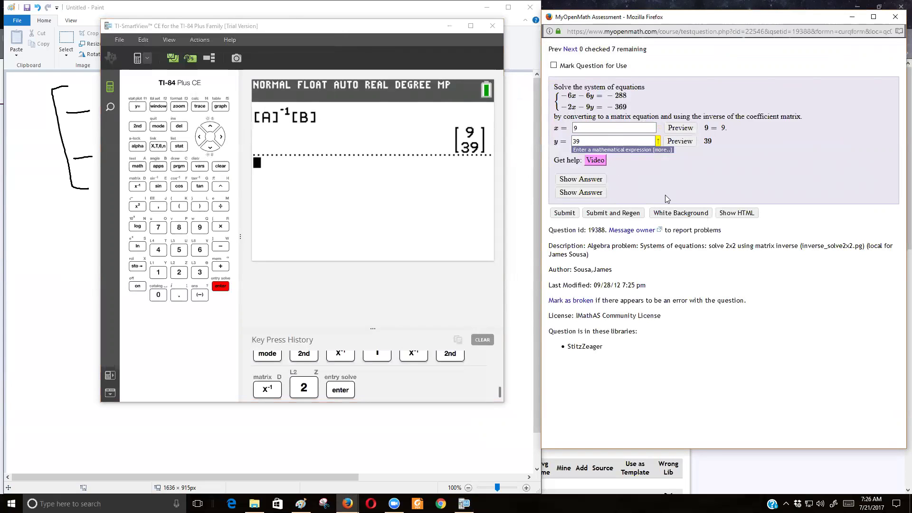
pyautogui.click(555, 215)
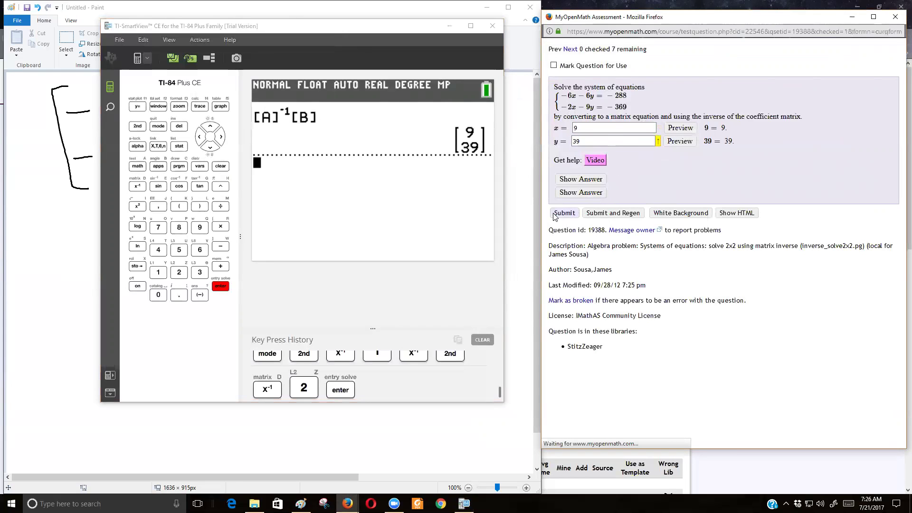